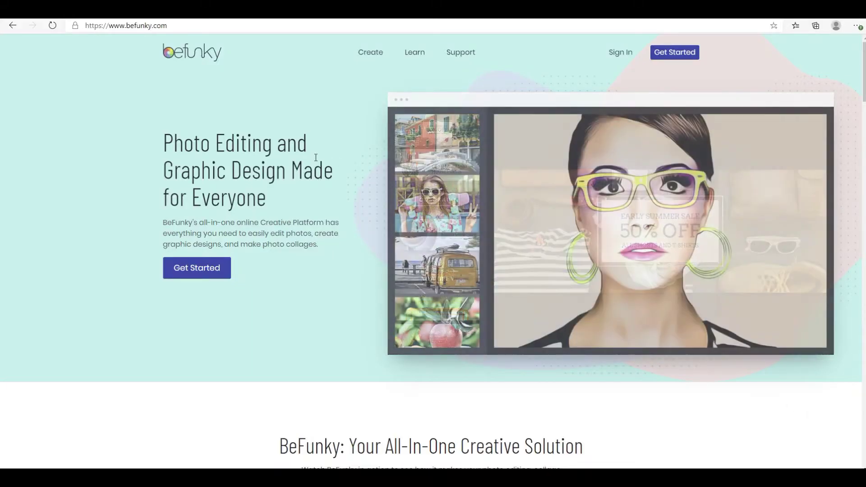
pyautogui.scroll(-4, 315, 158)
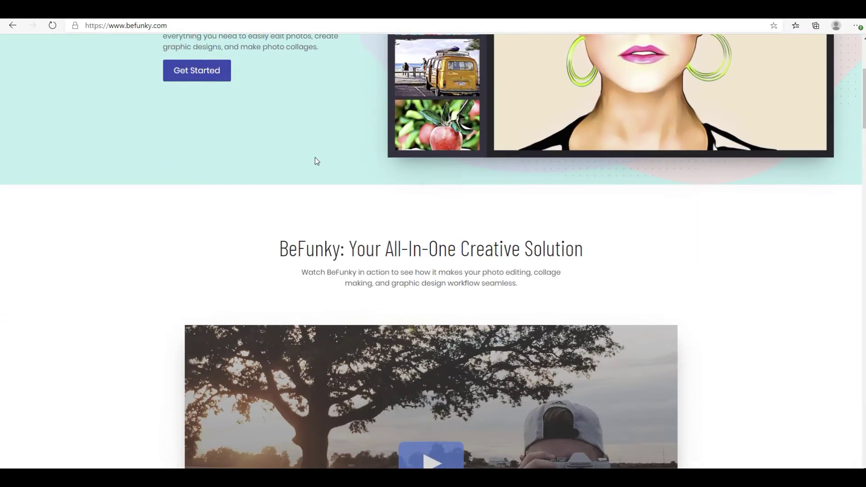
pyautogui.scroll(-5, 315, 161)
pyautogui.scroll(-6, 316, 161)
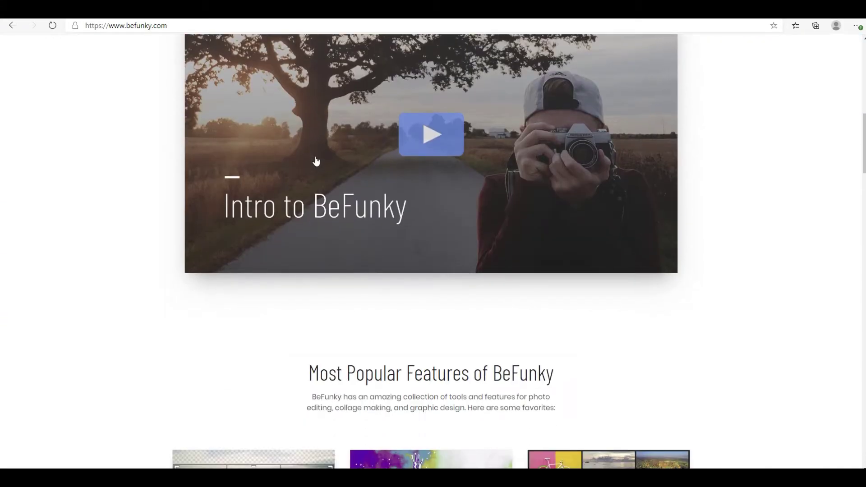
pyautogui.scroll(-3, 314, 157)
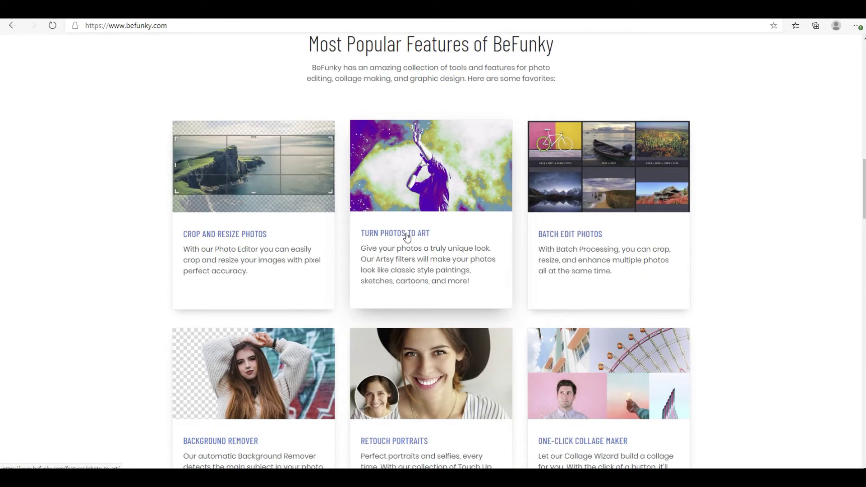
pyautogui.scroll(-2, 406, 235)
pyautogui.scroll(-2, 406, 237)
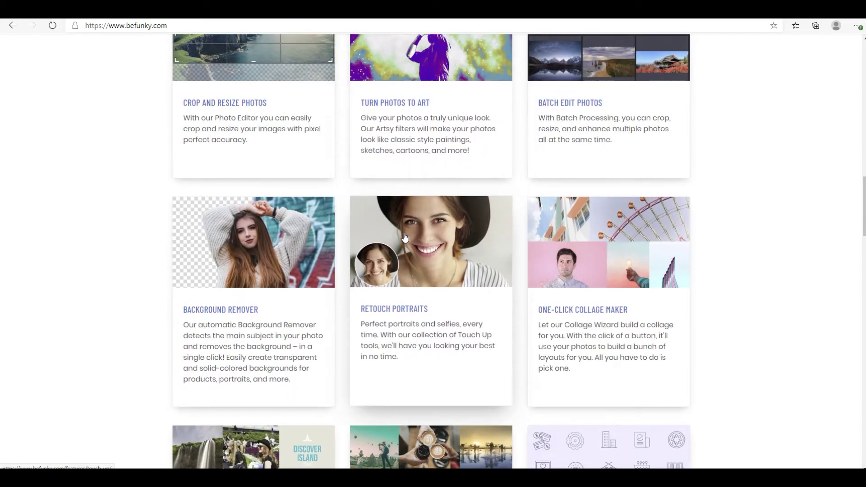
pyautogui.scroll(-2, 404, 237)
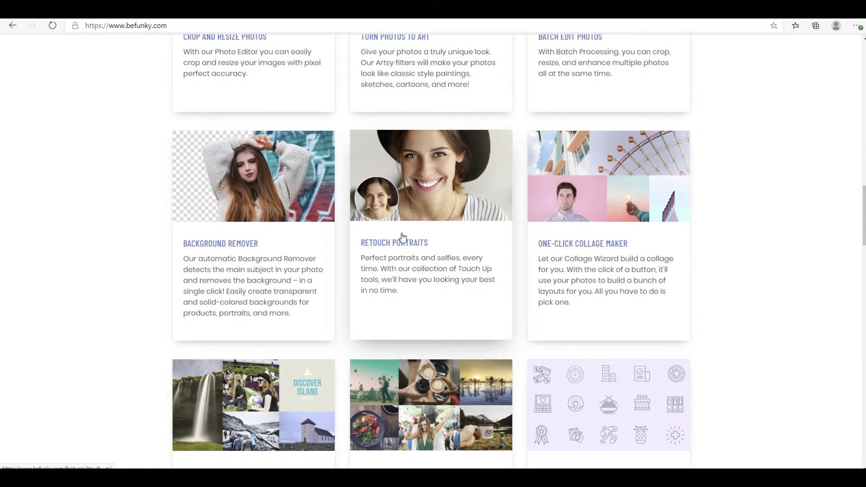
pyautogui.scroll(-2, 402, 236)
pyautogui.scroll(-2, 402, 237)
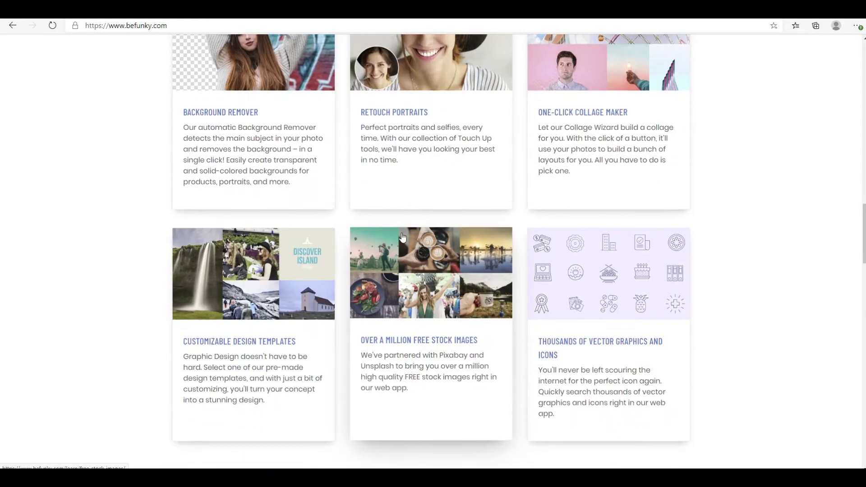
pyautogui.scroll(-2, 402, 237)
pyautogui.scroll(-2, 402, 237)
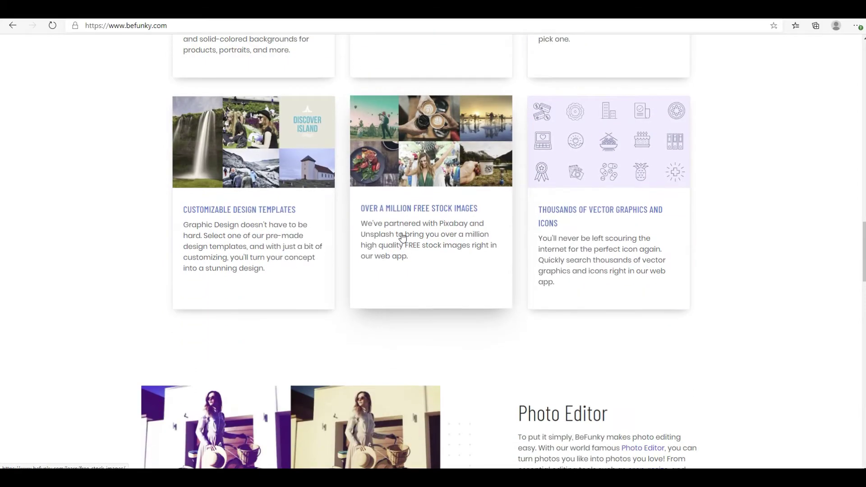
pyautogui.scroll(-2, 403, 237)
pyautogui.scroll(-3, 402, 237)
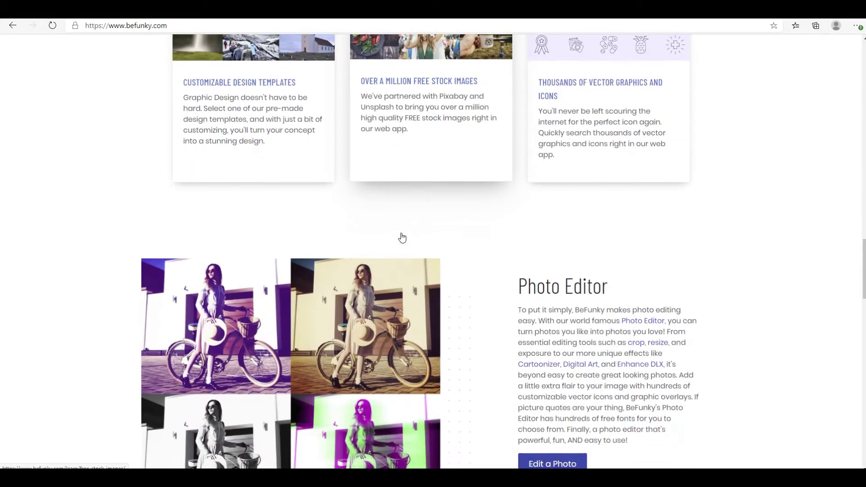
pyautogui.scroll(-3, 401, 233)
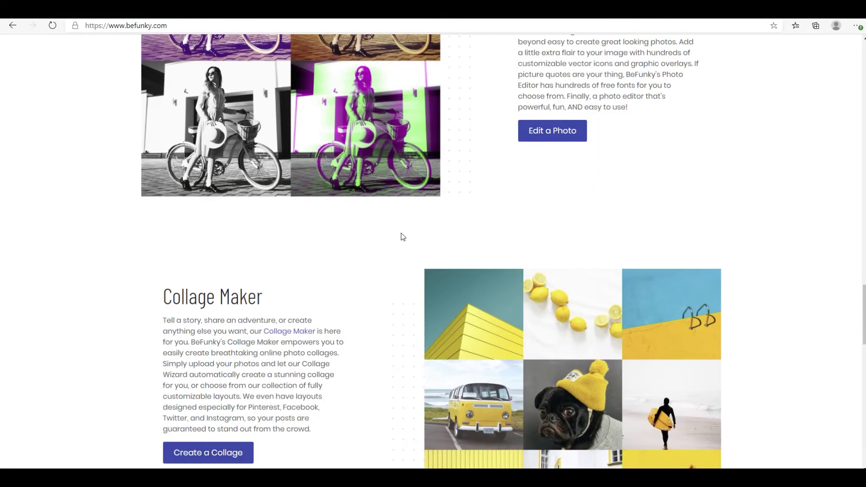
pyautogui.scroll(-2, 402, 236)
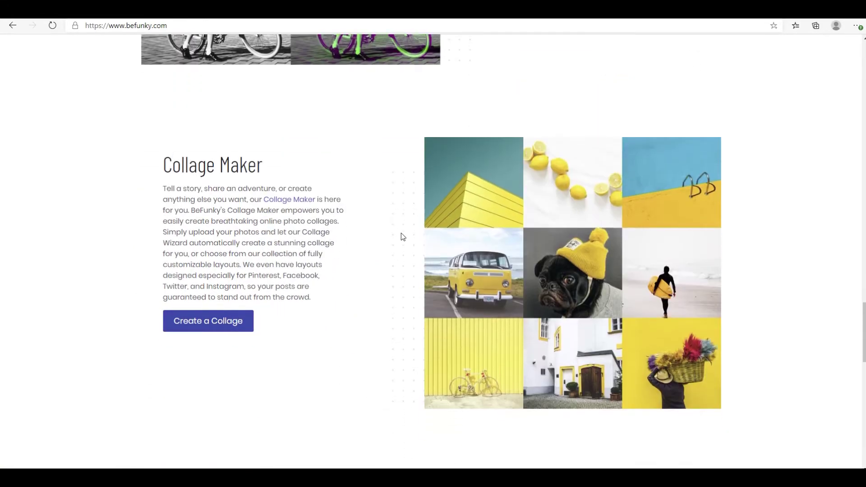
pyautogui.scroll(-1, 402, 236)
pyautogui.scroll(-1, 403, 236)
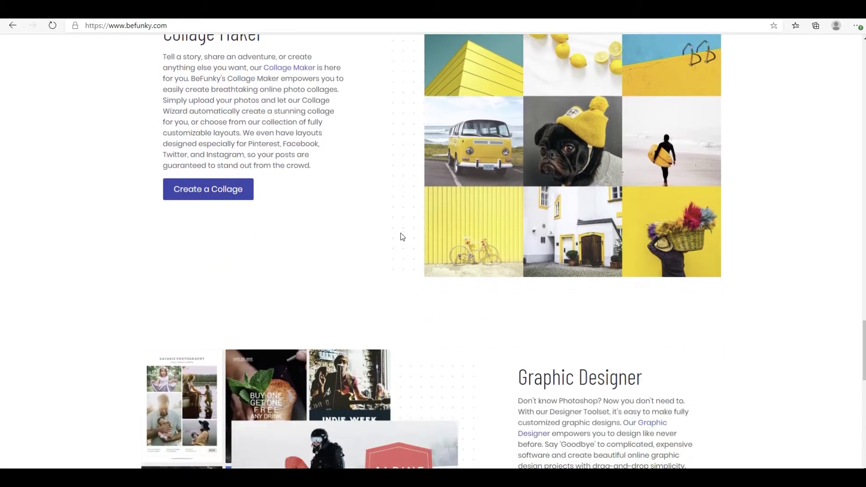
pyautogui.scroll(-2, 402, 237)
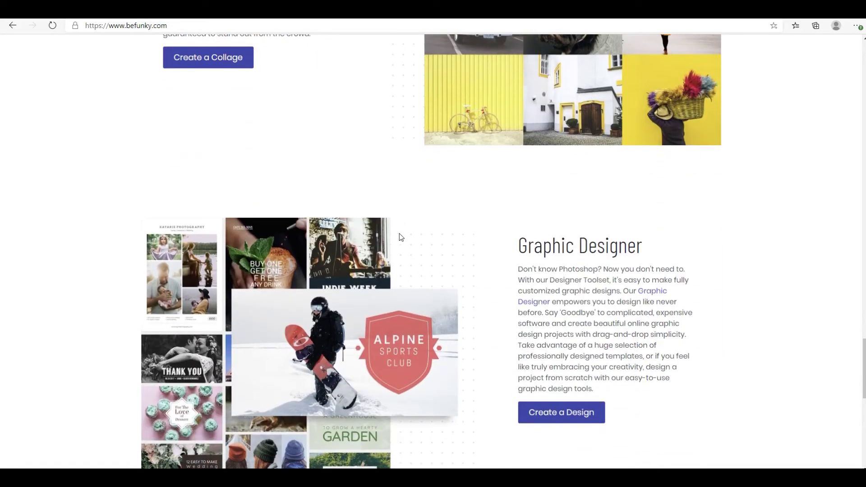
pyautogui.scroll(-1, 401, 238)
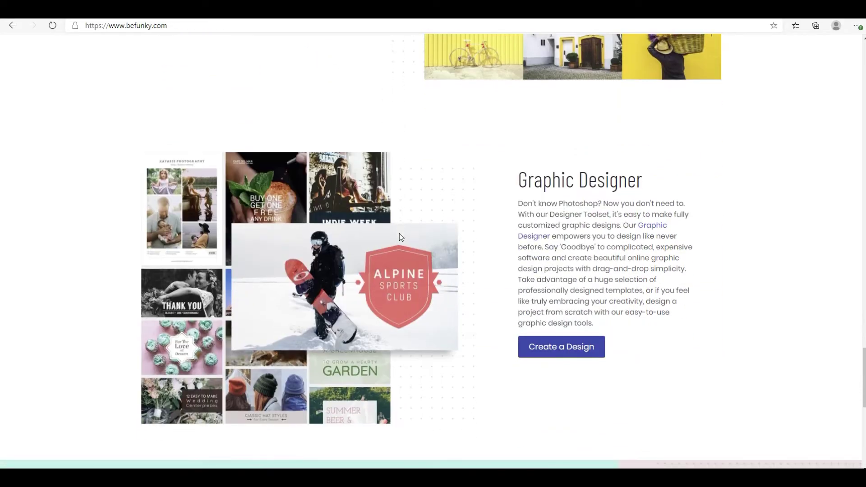
pyautogui.scroll(-1, 401, 238)
pyautogui.scroll(-2, 401, 236)
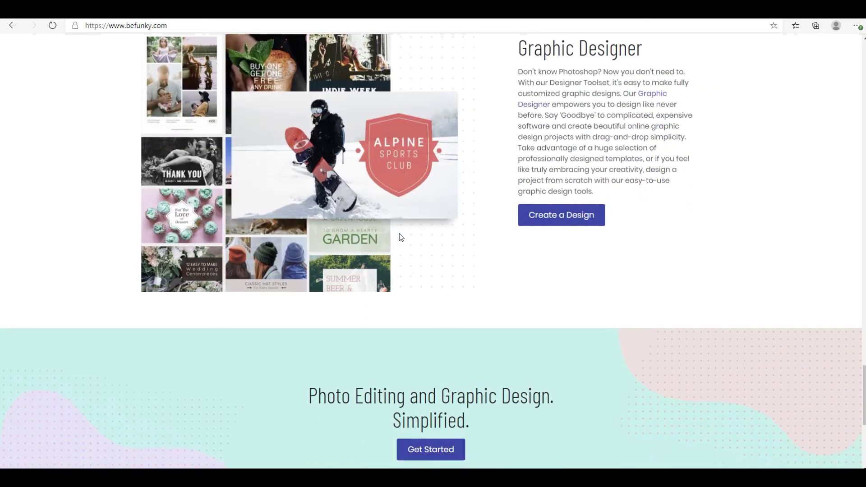
pyautogui.scroll(-1, 401, 237)
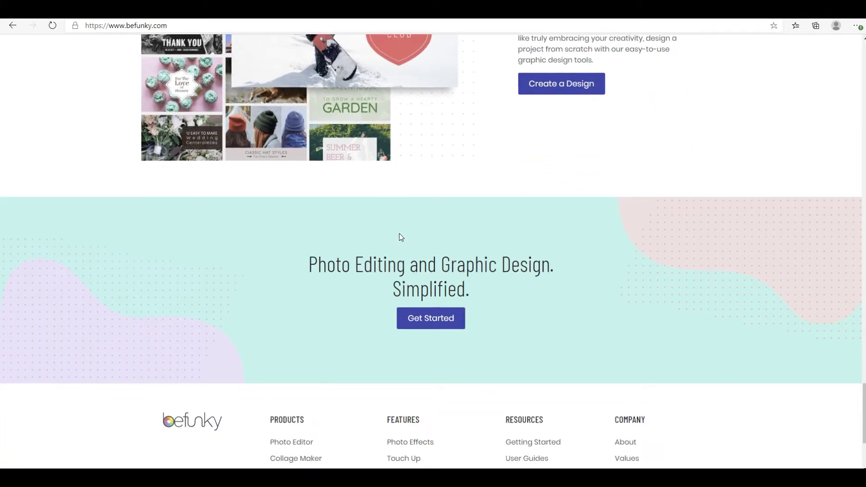
pyautogui.scroll(-2, 401, 237)
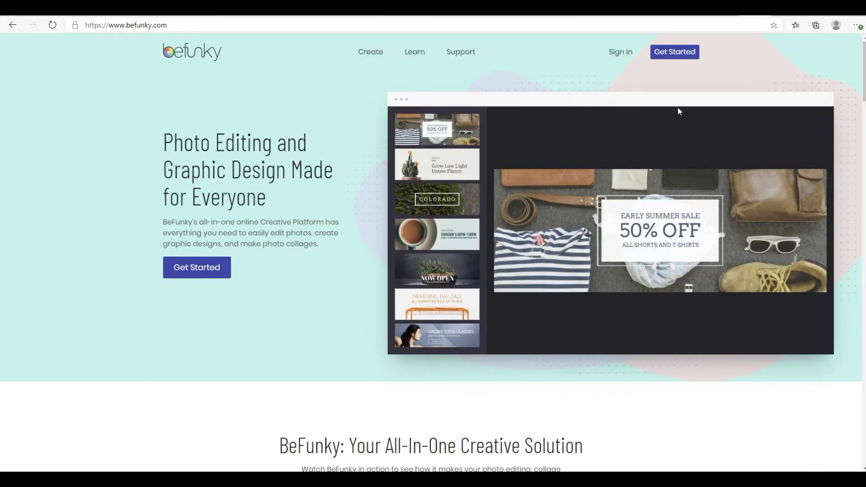
# Choose Create a Design and start a new project instead of resuming the previous session.
pyautogui.click(670, 52)
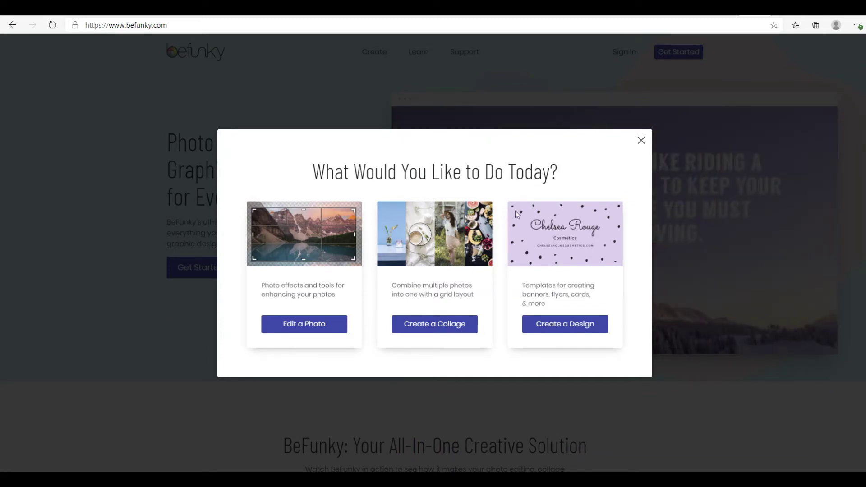
pyautogui.click(567, 328)
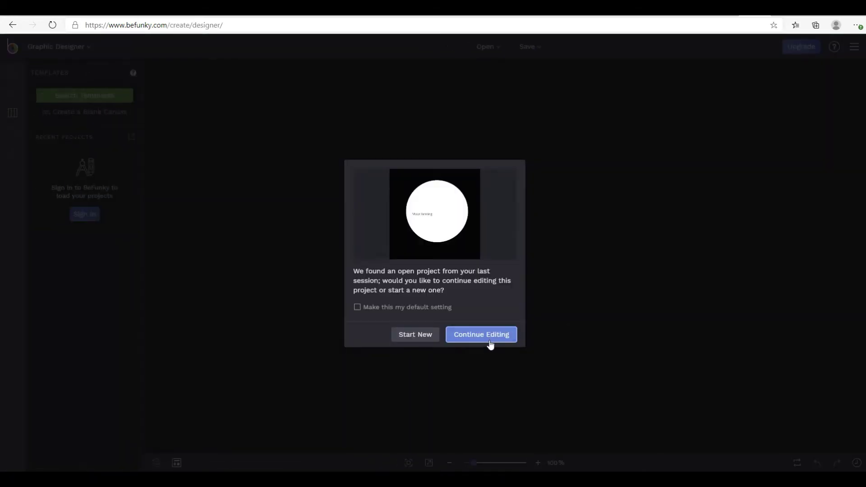
pyautogui.click(412, 339)
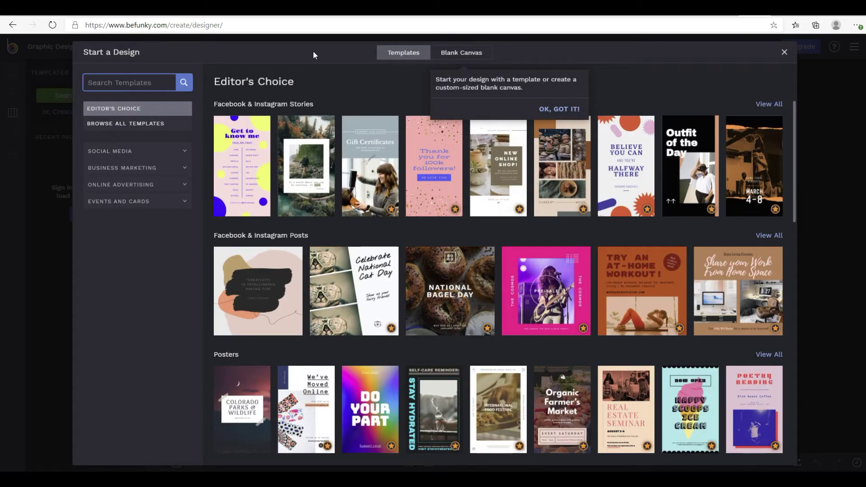
# Create a blank canvas 4080 px wide and 4080 px high.
pyautogui.click(454, 56)
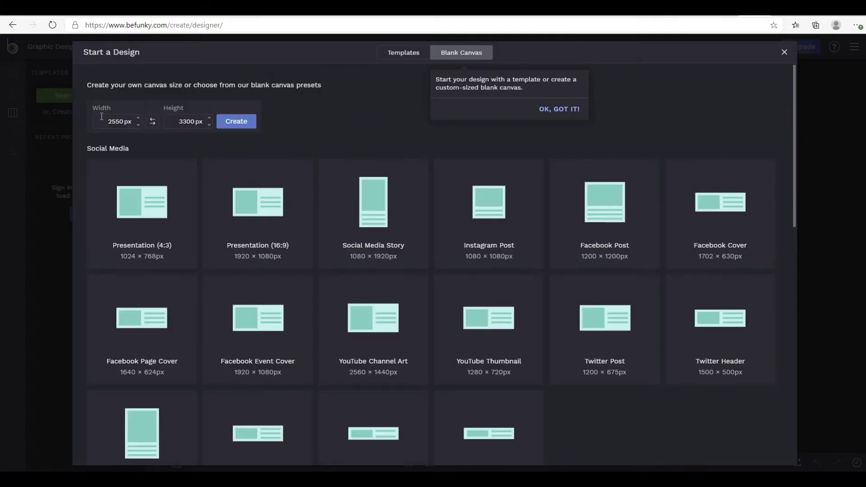
pyautogui.moveTo(103, 125); pyautogui.dragTo(135, 123)
pyautogui.moveTo(171, 122); pyautogui.dragTo(189, 120)
pyautogui.write('4080')
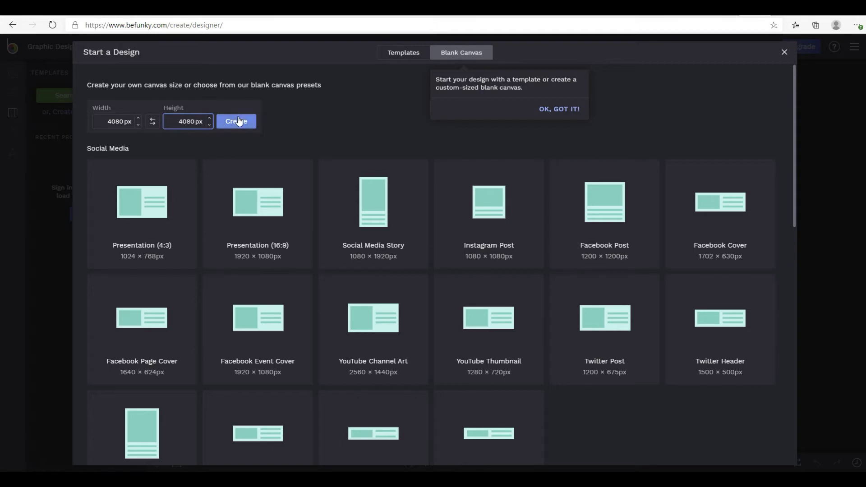
pyautogui.click(238, 120)
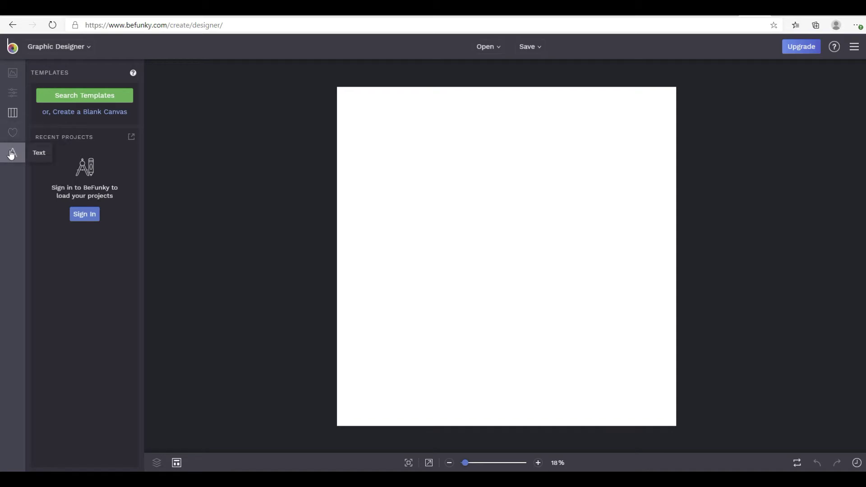
# Turn the canvas background black and add a basic ellipse shape.
pyautogui.click(18, 92)
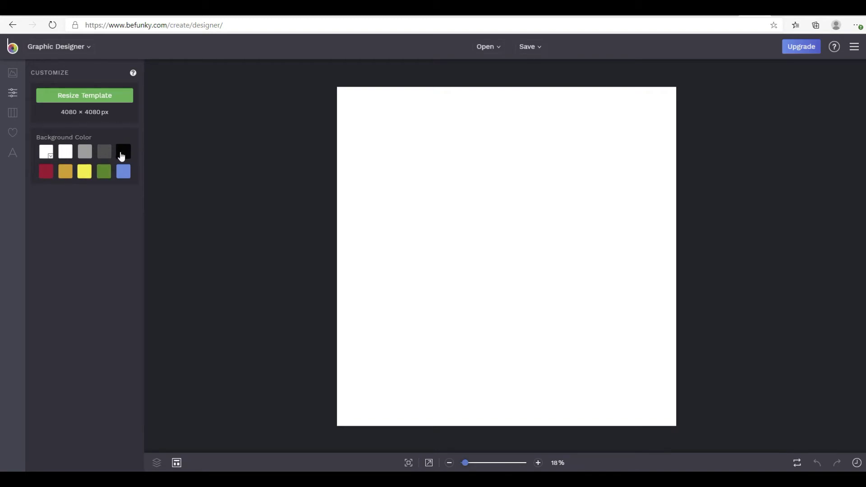
pyautogui.click(121, 154)
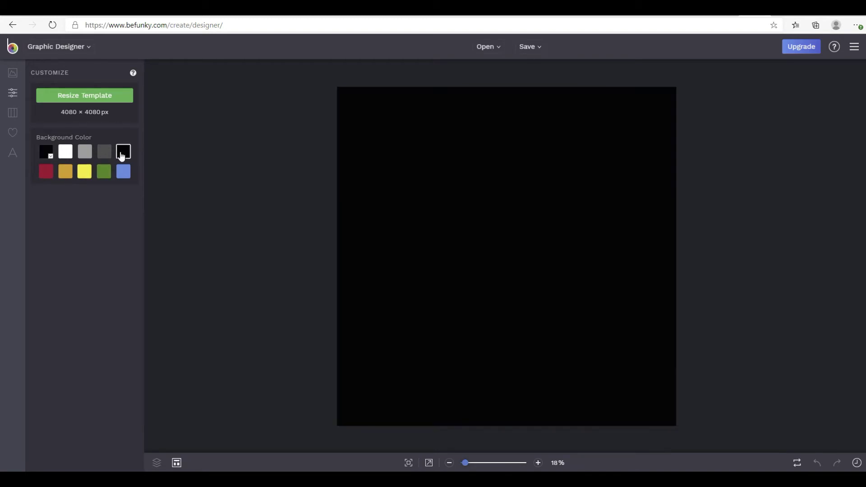
pyautogui.click(10, 134)
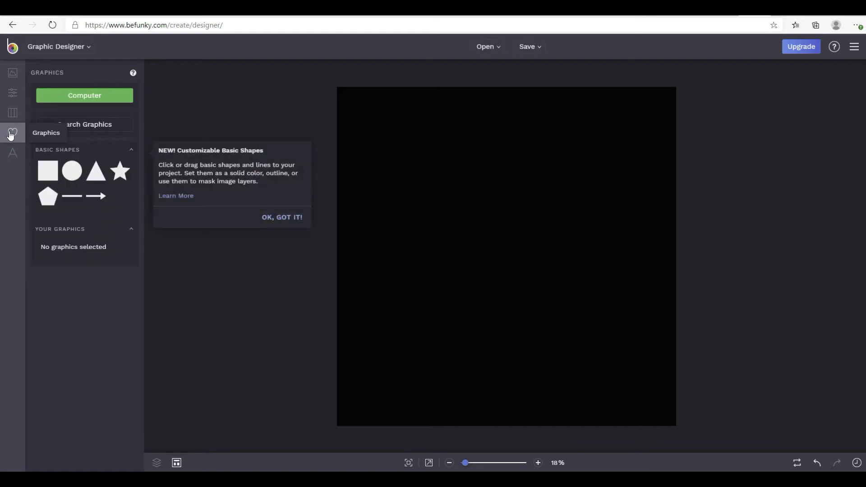
pyautogui.click(69, 173)
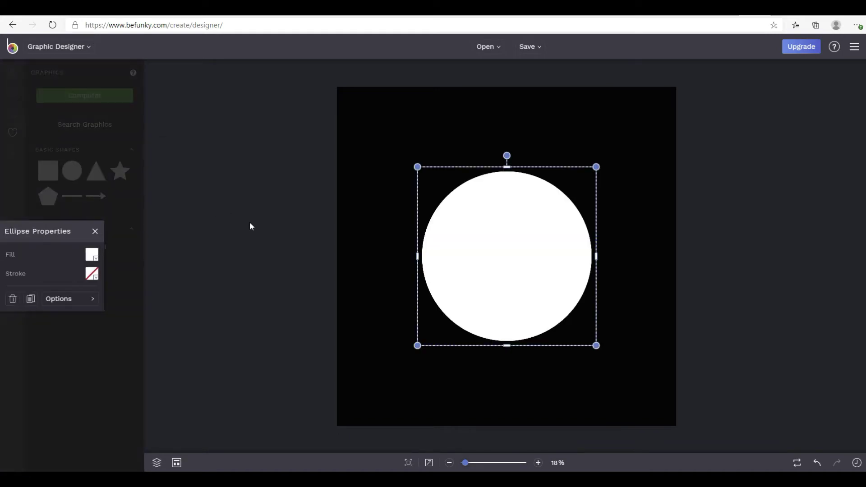
# Enlarge the white circle and position it on the canvas centre guides.
pyautogui.moveTo(523, 294); pyautogui.dragTo(519, 275)
pyautogui.moveTo(417, 326); pyautogui.dragTo(374, 368)
pyautogui.moveTo(594, 367); pyautogui.dragTo(655, 377)
pyautogui.moveTo(526, 327); pyautogui.dragTo(522, 296)
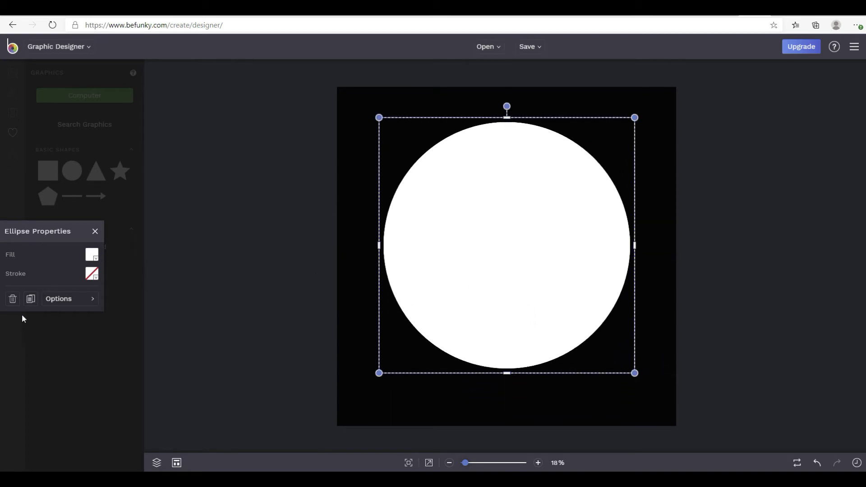
pyautogui.click(94, 232)
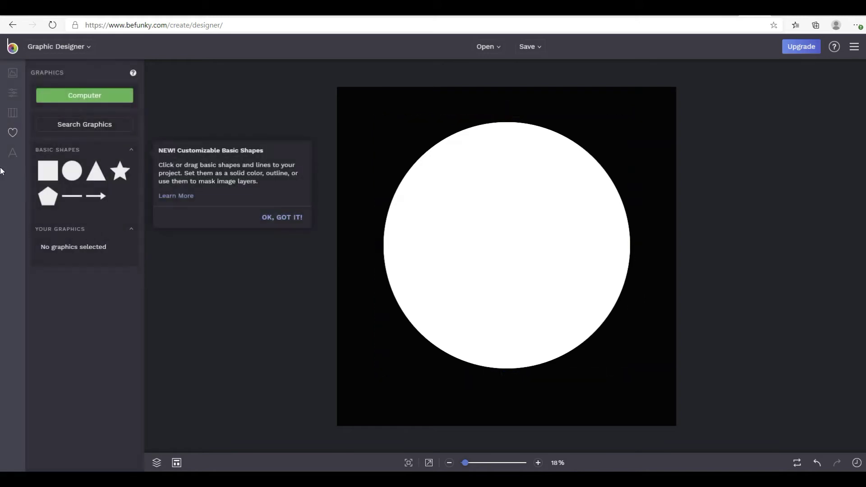
pyautogui.click(294, 217)
pyautogui.click(492, 267)
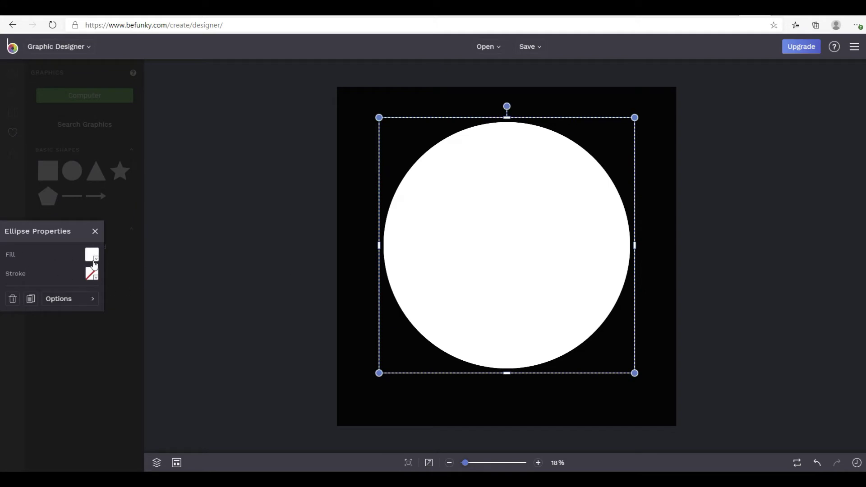
pyautogui.click(201, 251)
# Add a text box reading 'Redbubble Test' inside the circle and colour it red.
pyautogui.click(16, 152)
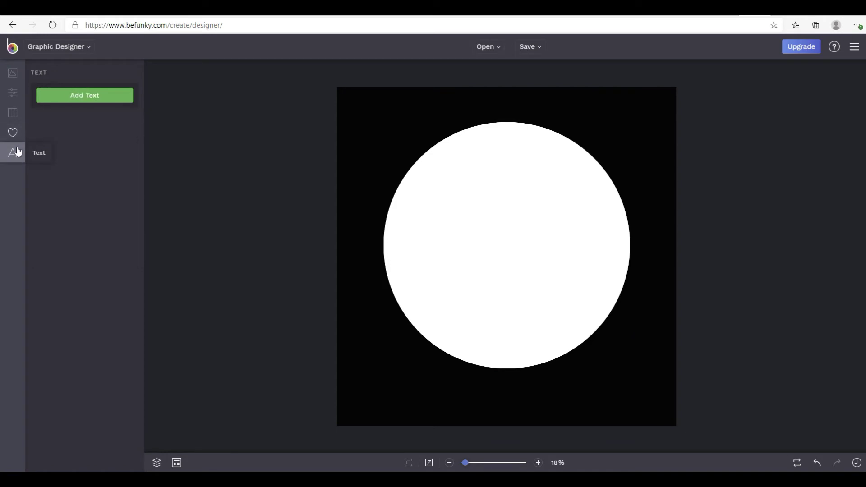
pyautogui.click(85, 98)
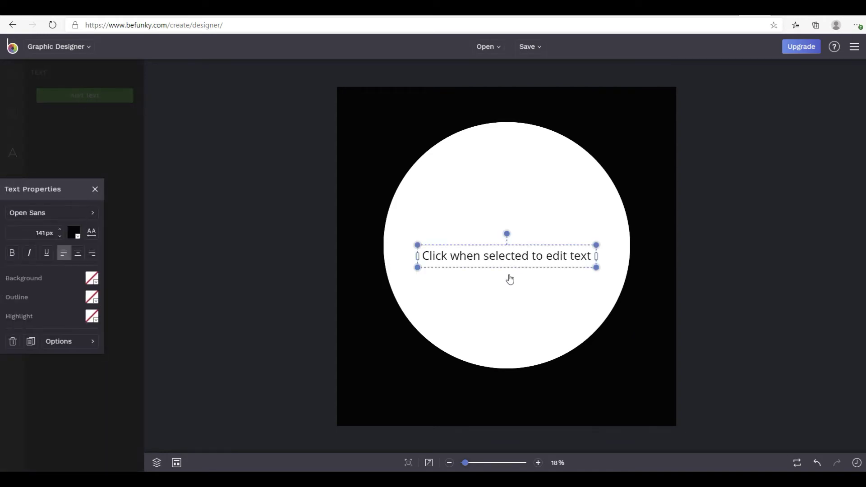
pyautogui.click(582, 255)
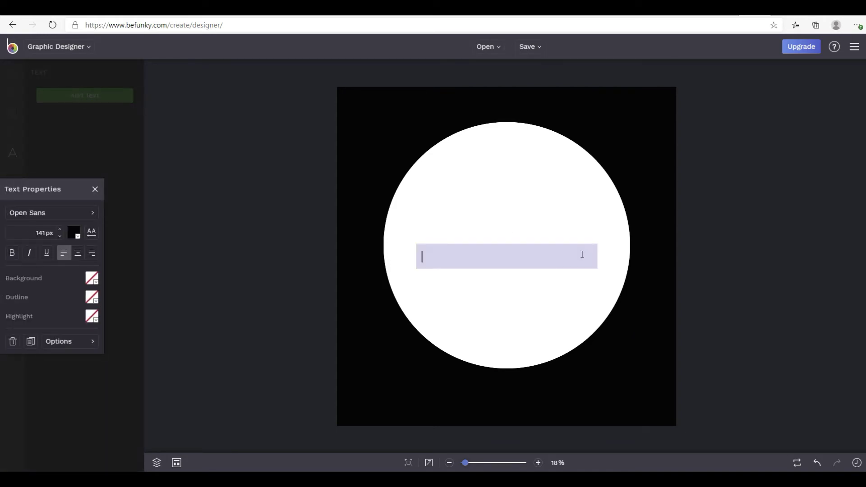
pyautogui.write('Redbubble Test')
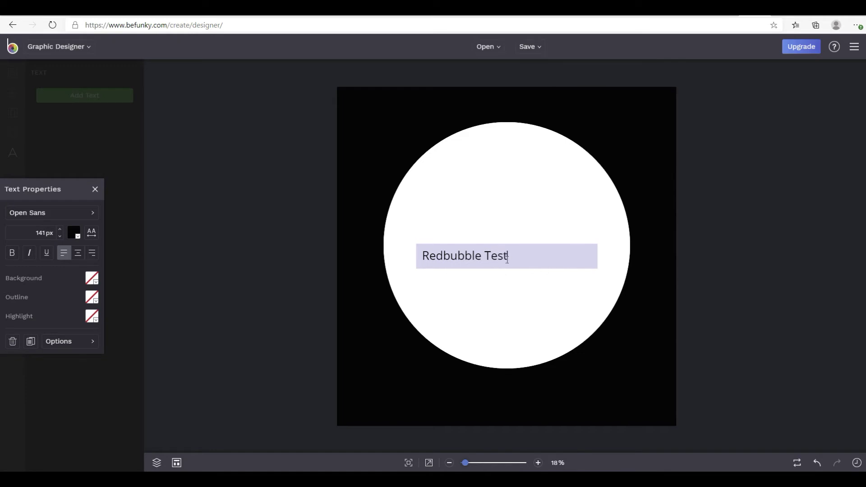
pyautogui.moveTo(508, 258); pyautogui.dragTo(424, 254)
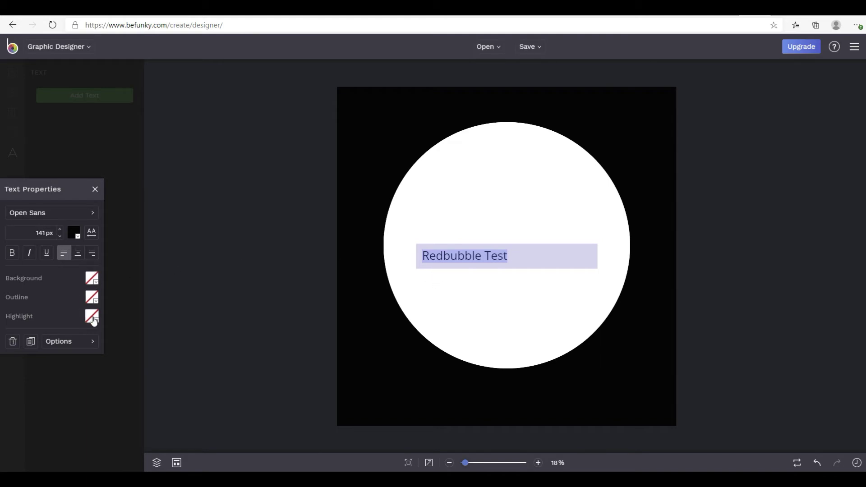
pyautogui.click(74, 233)
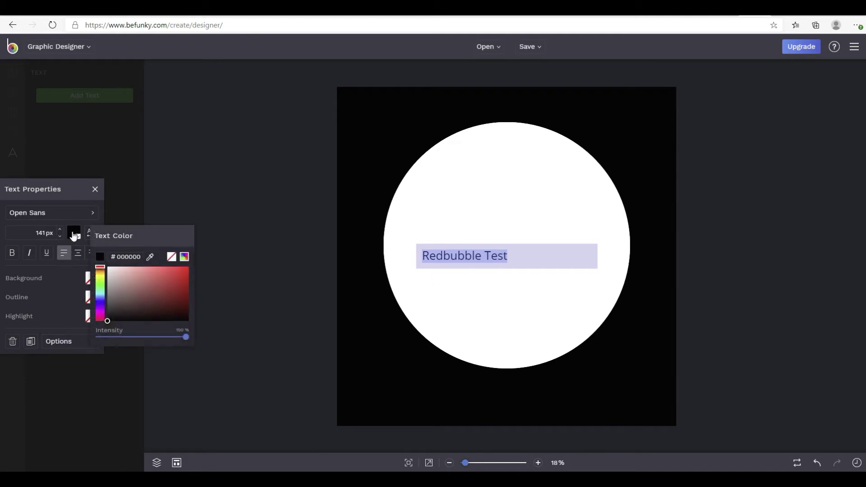
pyautogui.click(183, 271)
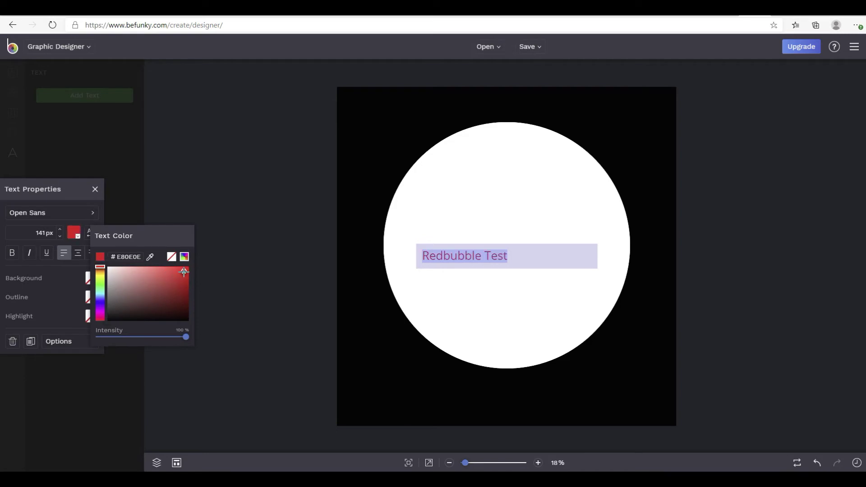
# Make the text bold Alfa Slab One and break 'Test' onto a second line.
pyautogui.click(11, 252)
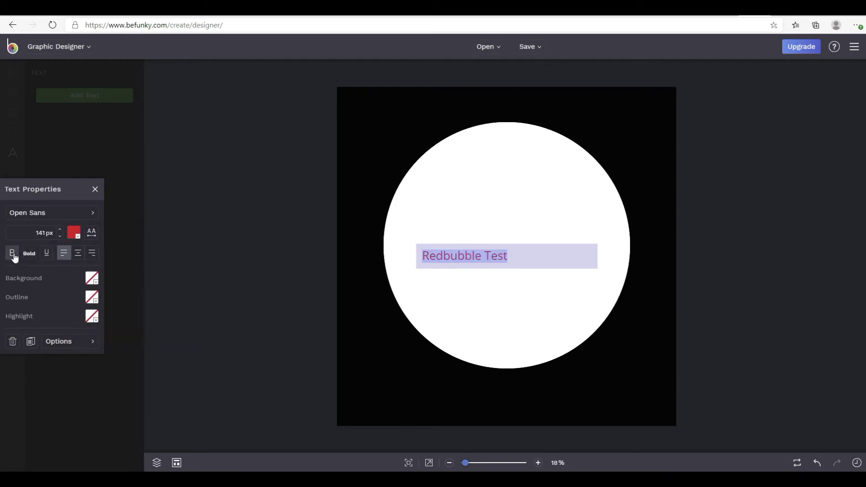
pyautogui.click(64, 215)
pyautogui.click(50, 219)
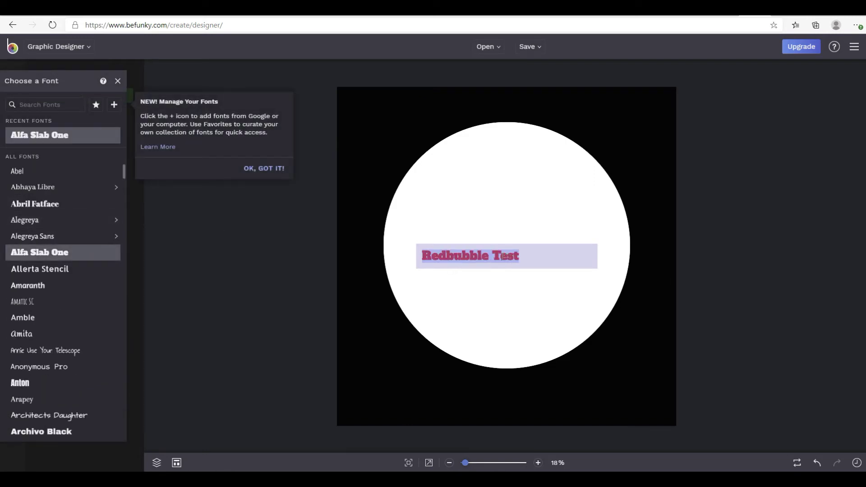
pyautogui.click(496, 253)
pyautogui.press('Return')
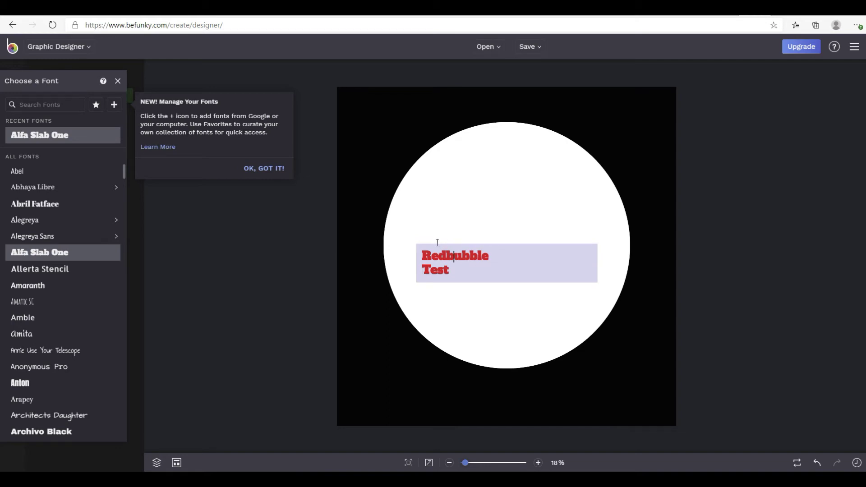
pyautogui.click(271, 169)
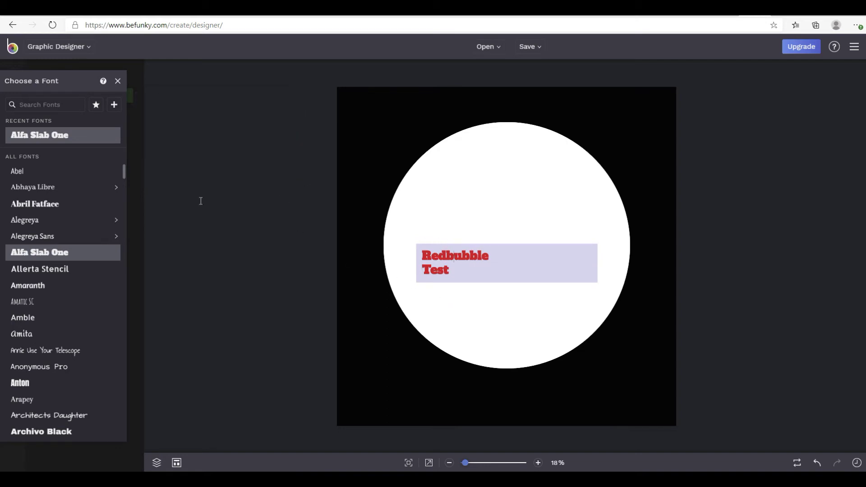
# Finish editing the text and move the text box up over the circle.
pyautogui.click(118, 81)
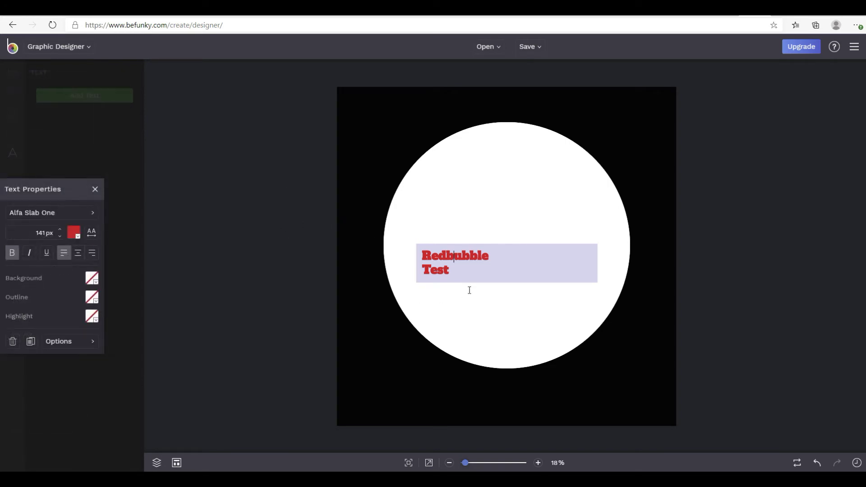
pyautogui.click(95, 190)
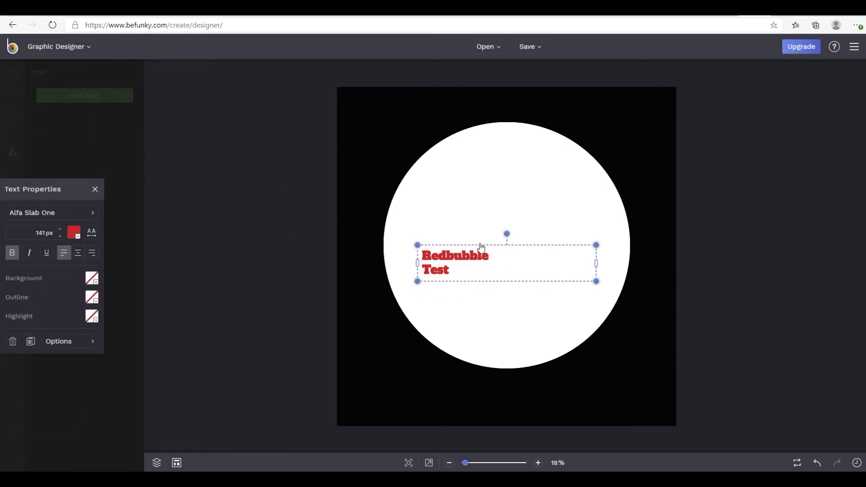
pyautogui.moveTo(480, 245)
pyautogui.mouseDown()
pyautogui.moveTo(481, 234)
pyautogui.moveTo(482, 247)
pyautogui.mouseUp()
pyautogui.click(440, 270)
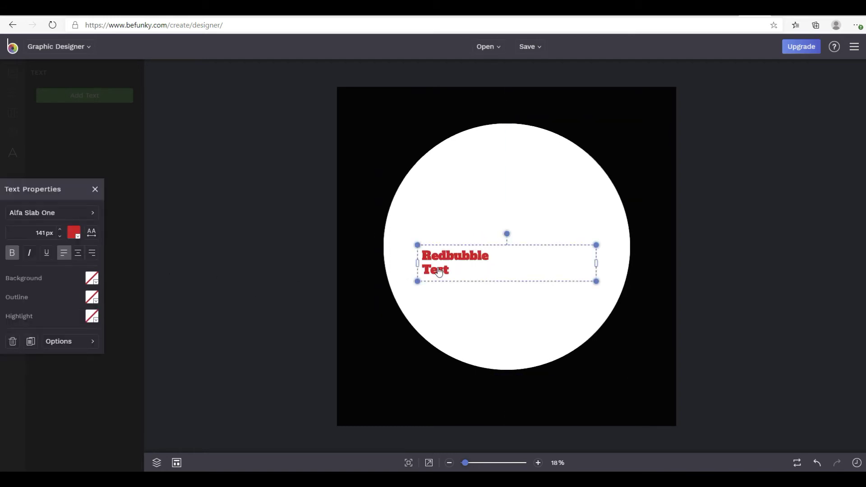
pyautogui.moveTo(439, 270); pyautogui.dragTo(516, 234)
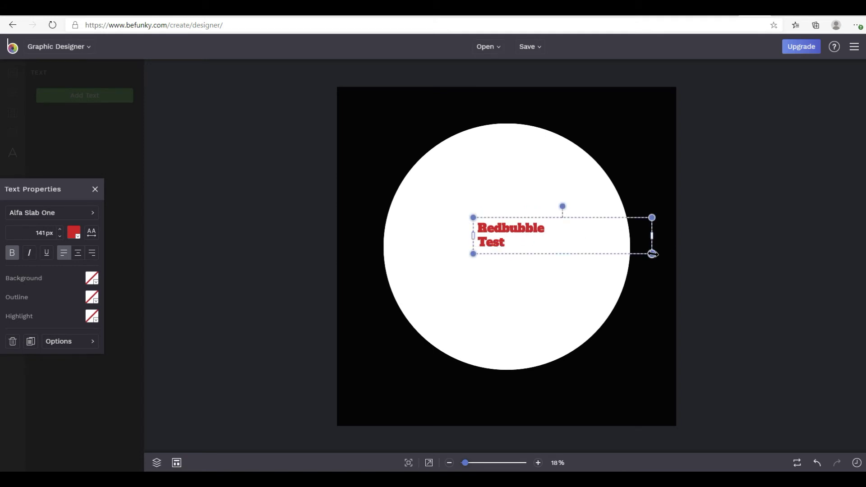
# Enlarge the text to about 304 px, centre-align it, and centre text and circle on the guides.
pyautogui.moveTo(652, 252); pyautogui.dragTo(790, 288)
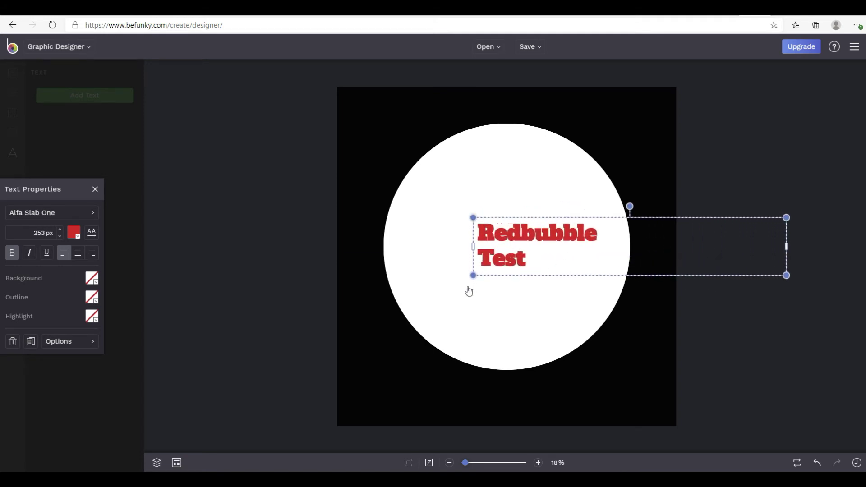
pyautogui.moveTo(472, 273); pyautogui.dragTo(408, 285)
pyautogui.moveTo(485, 237); pyautogui.dragTo(505, 219)
pyautogui.click(77, 253)
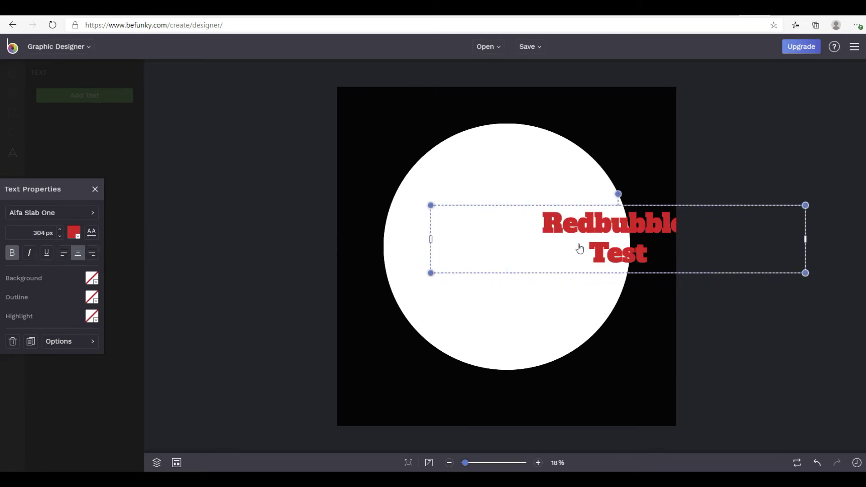
pyautogui.moveTo(534, 209)
pyautogui.mouseDown()
pyautogui.moveTo(513, 210)
pyautogui.moveTo(530, 211)
pyautogui.mouseUp()
pyautogui.moveTo(642, 224); pyautogui.dragTo(525, 237)
pyautogui.click(509, 322)
pyautogui.moveTo(509, 322); pyautogui.dragTo(512, 321)
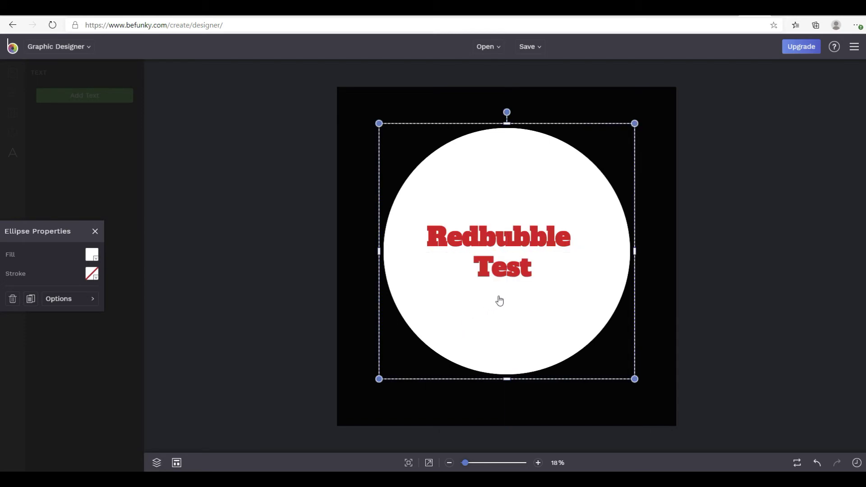
pyautogui.click(94, 232)
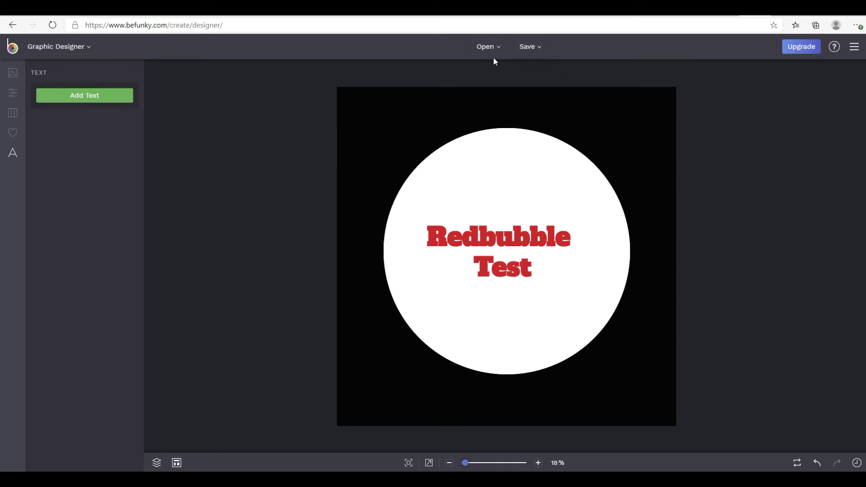
pyautogui.click(89, 50)
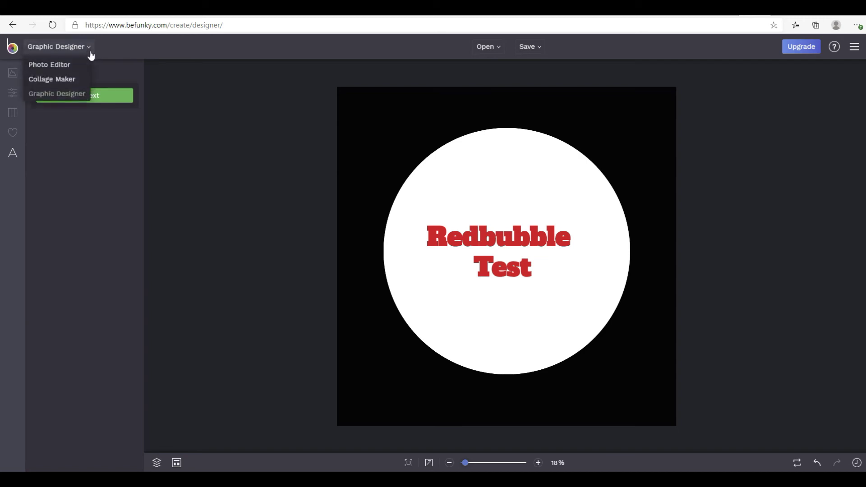
pyautogui.click(128, 51)
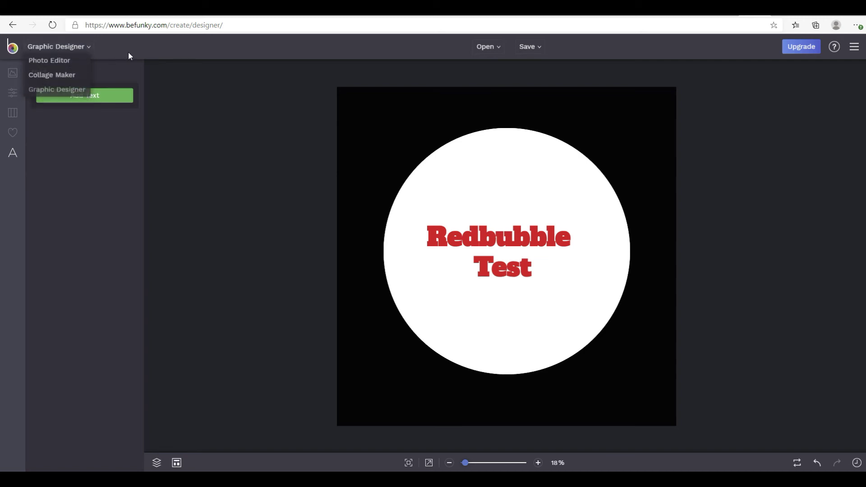
pyautogui.click(855, 50)
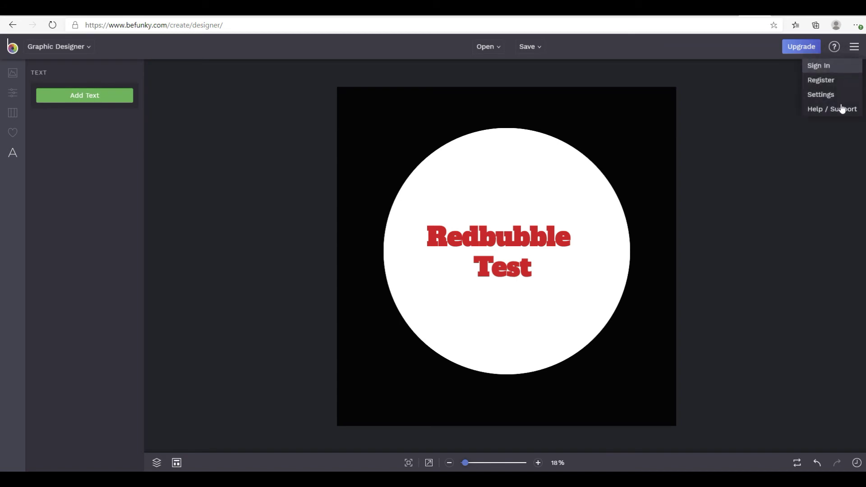
pyautogui.click(641, 108)
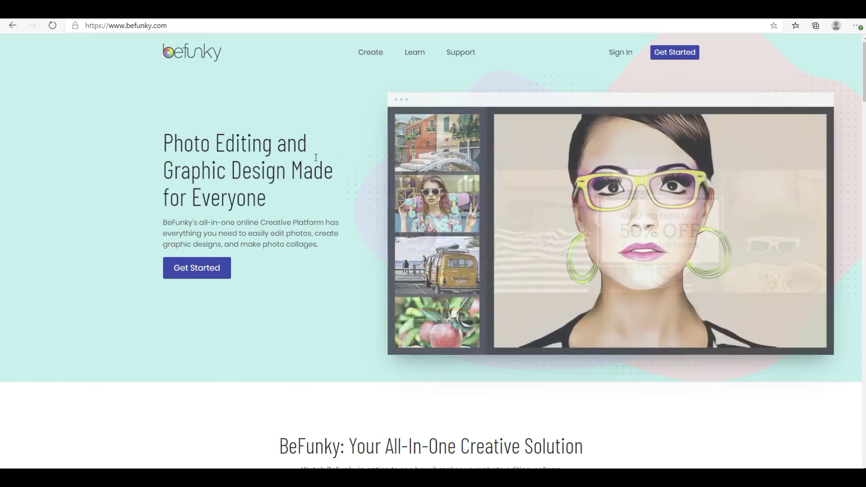
# Scroll down the BeFunky homepage through its feature sections to the footer links.
pyautogui.scroll(-4, 315, 157)
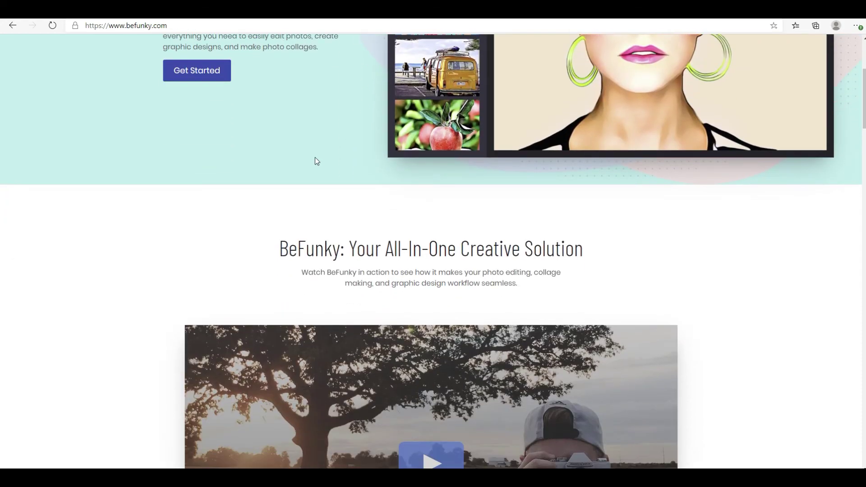
pyautogui.scroll(-7, 316, 161)
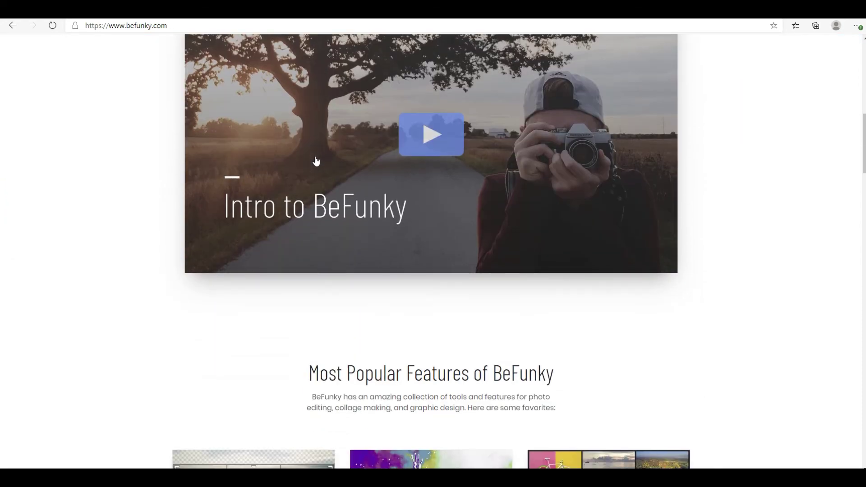
pyautogui.scroll(-6, 316, 162)
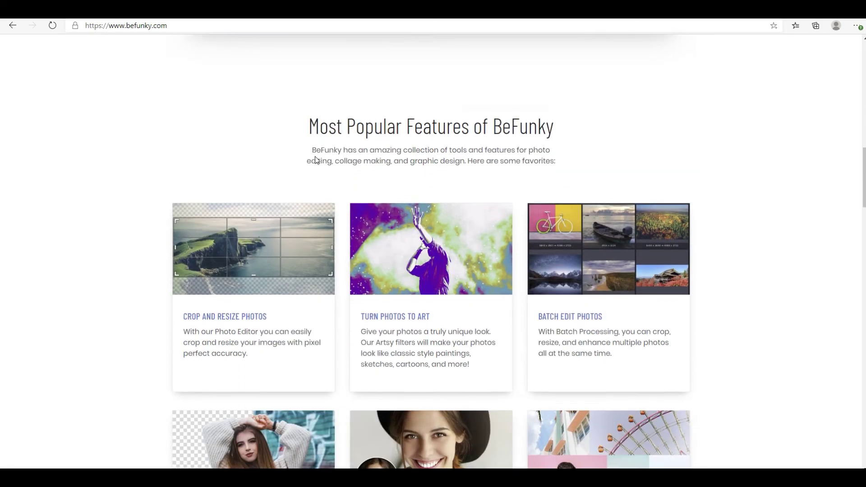
pyautogui.scroll(-2, 316, 159)
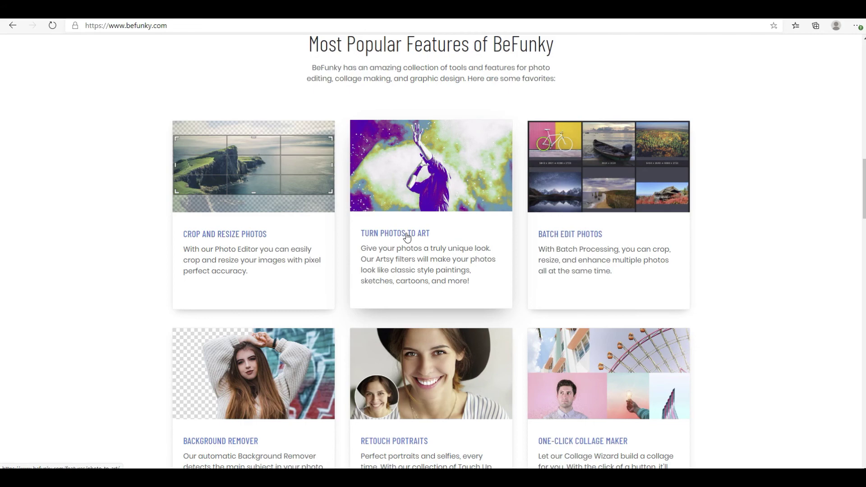
pyautogui.scroll(-2, 407, 237)
pyautogui.scroll(-2, 406, 237)
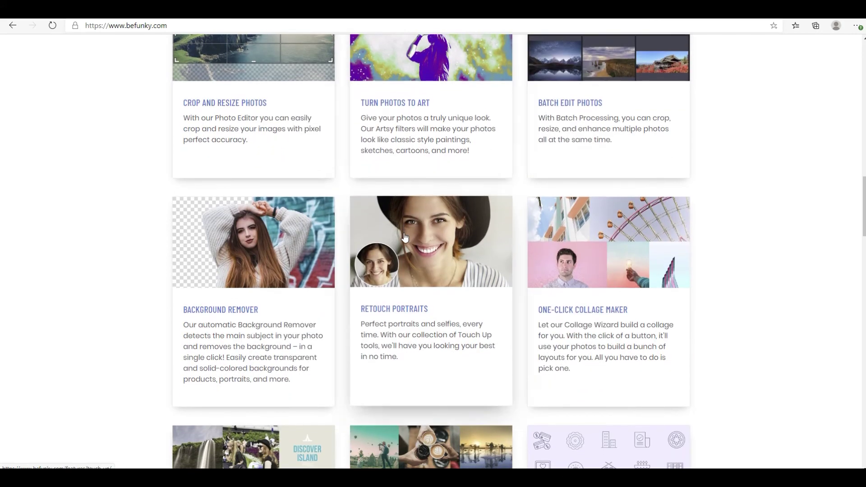
pyautogui.scroll(-2, 404, 237)
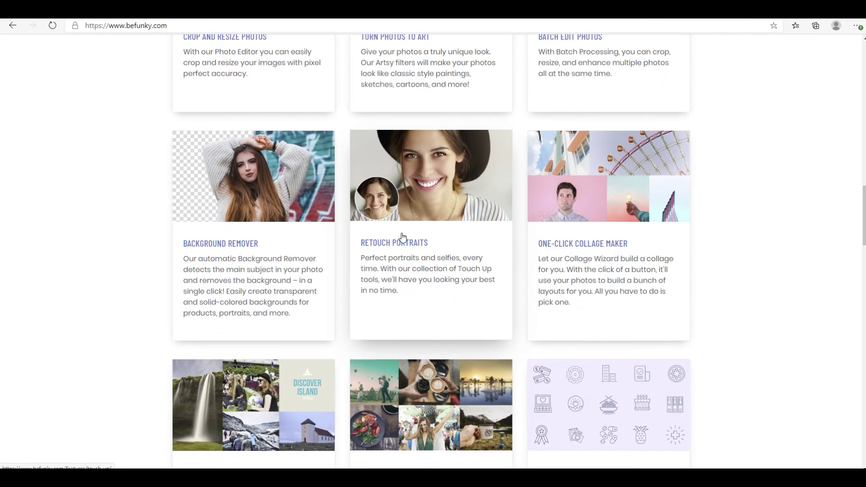
pyautogui.scroll(-2, 403, 237)
pyautogui.scroll(-2, 402, 237)
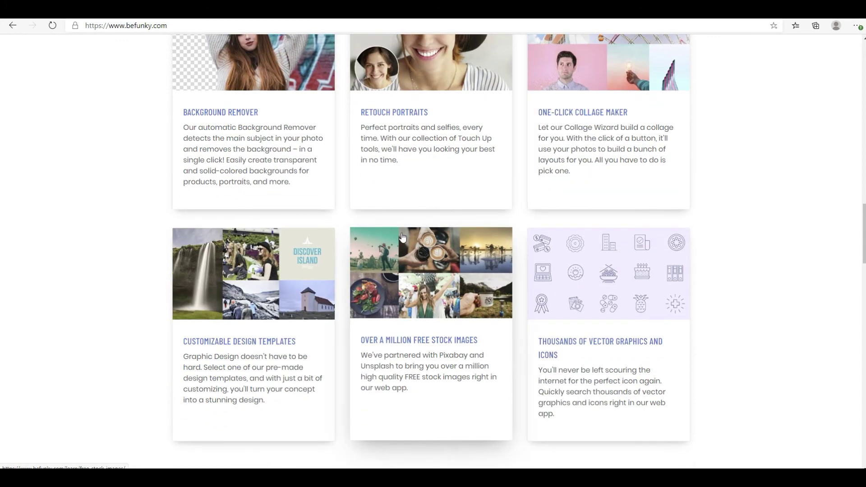
pyautogui.scroll(-2, 403, 237)
pyautogui.scroll(-2, 402, 237)
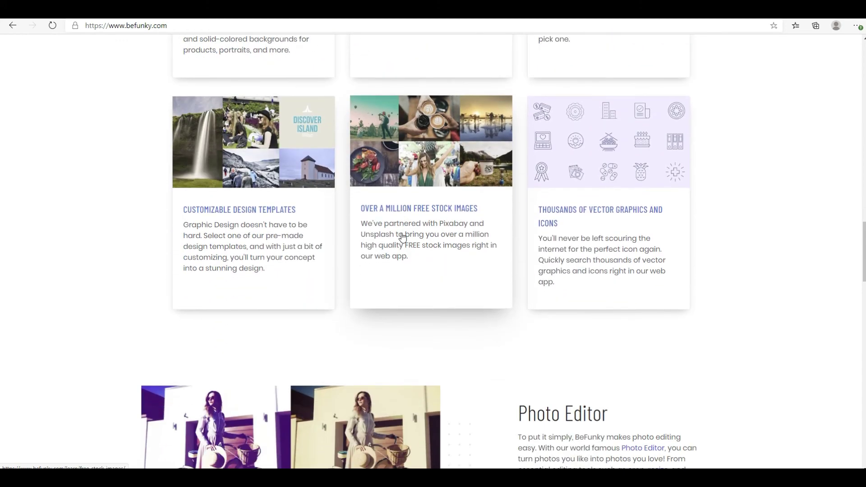
pyautogui.scroll(-2, 402, 238)
pyautogui.scroll(-4, 402, 237)
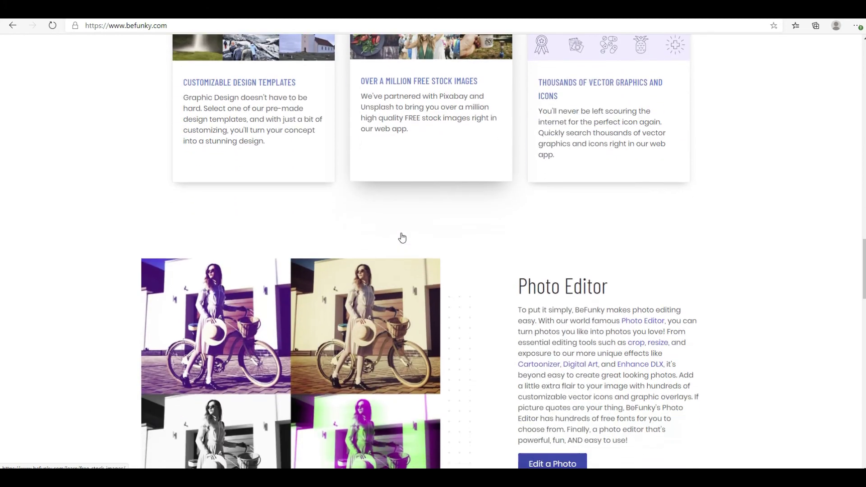
pyautogui.scroll(-2, 403, 237)
pyautogui.scroll(-6, 403, 237)
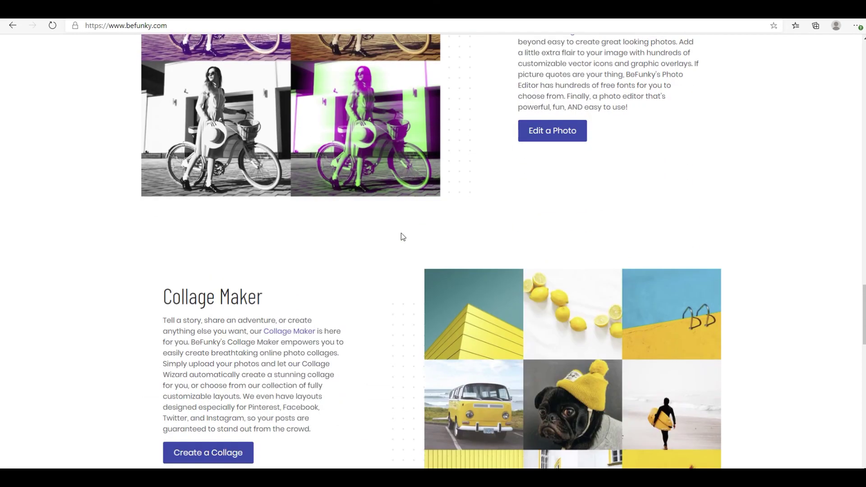
pyautogui.scroll(-2, 402, 237)
pyautogui.scroll(-2, 403, 237)
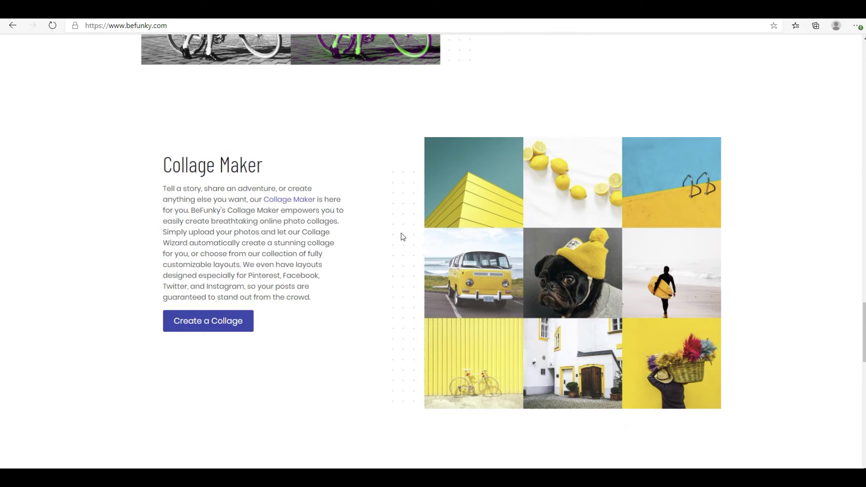
pyautogui.scroll(-2, 402, 234)
pyautogui.scroll(-2, 401, 233)
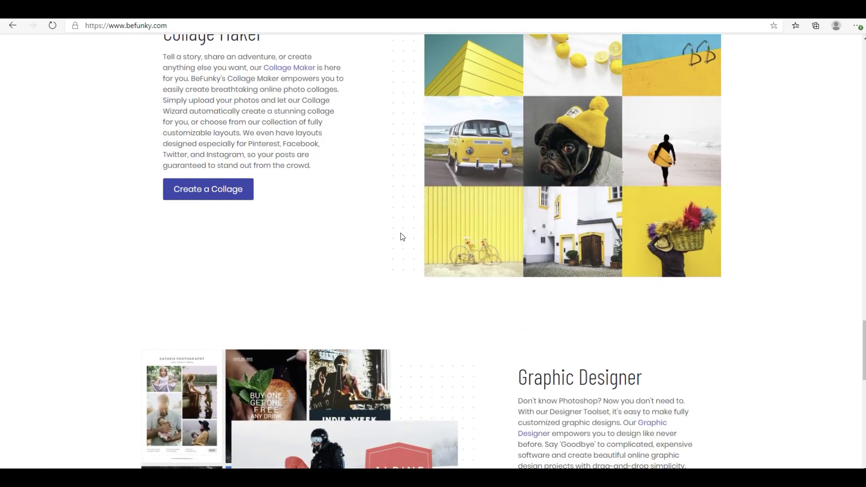
pyautogui.scroll(-3, 400, 233)
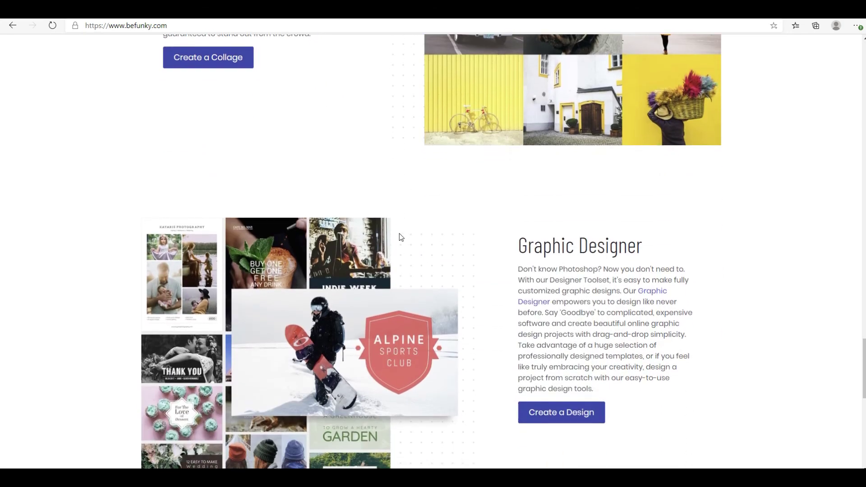
pyautogui.scroll(-2, 400, 237)
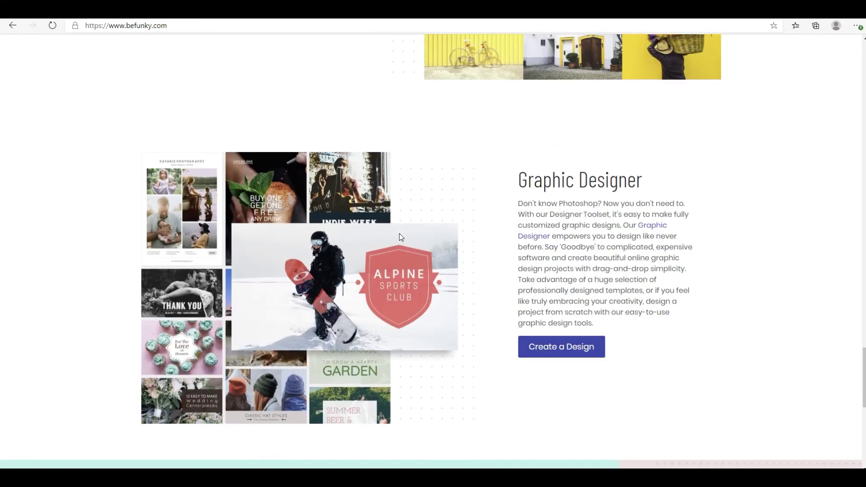
pyautogui.scroll(-2, 401, 236)
pyautogui.scroll(-3, 400, 236)
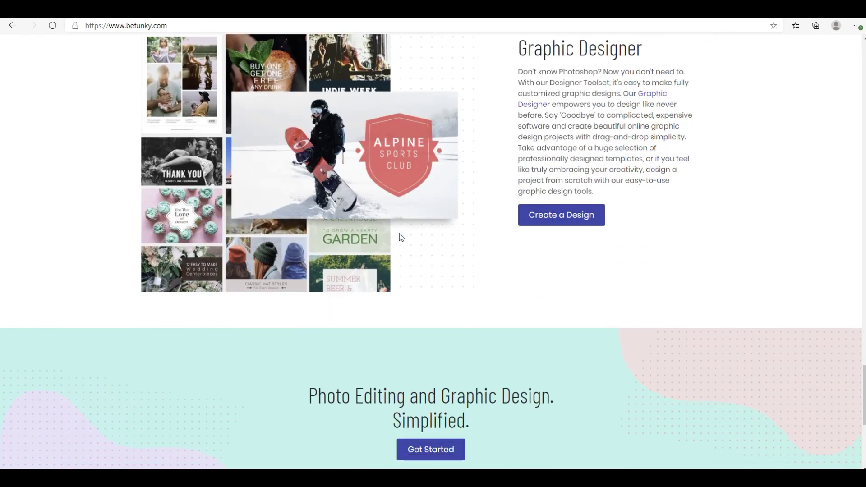
pyautogui.scroll(-2, 400, 235)
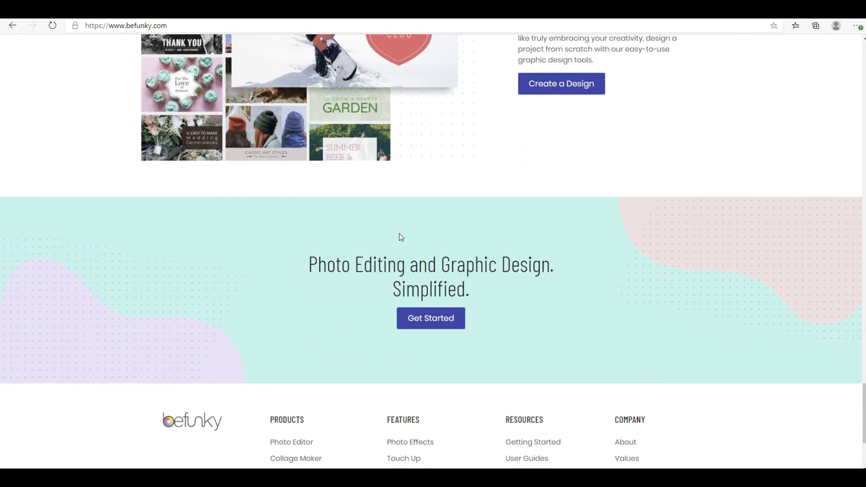
pyautogui.scroll(-3, 400, 235)
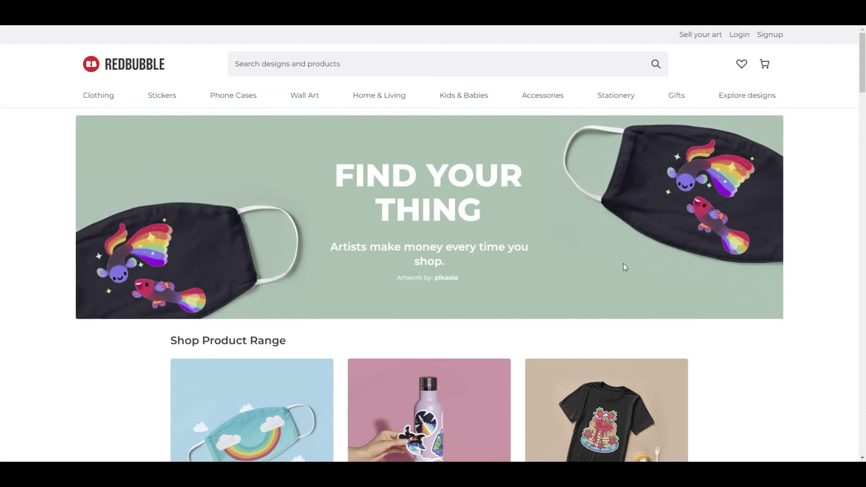
# Scroll down Redbubble's homepage through the Shop Product Range category cards.
pyautogui.scroll(-4, 543, 198)
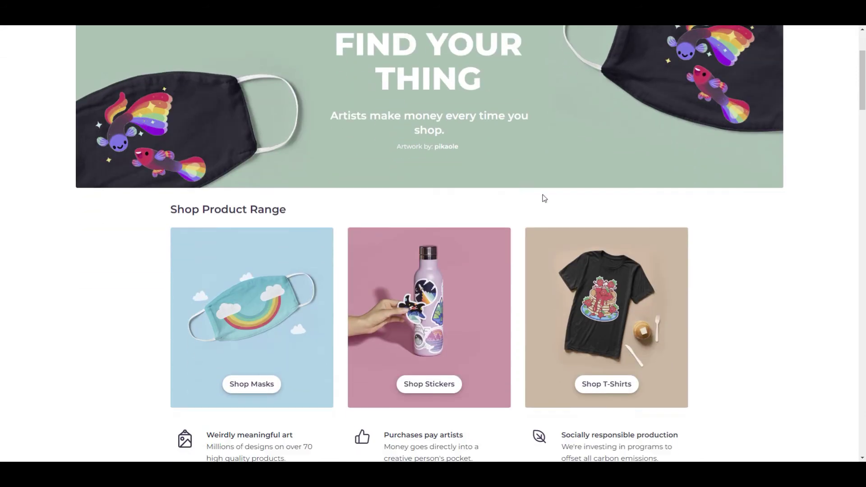
pyautogui.scroll(-1, 544, 199)
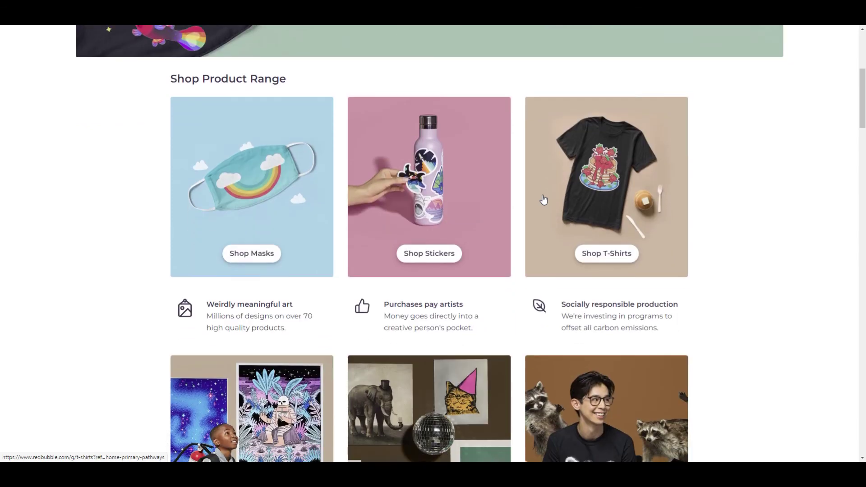
pyautogui.scroll(-1, 543, 199)
pyautogui.scroll(-1, 544, 199)
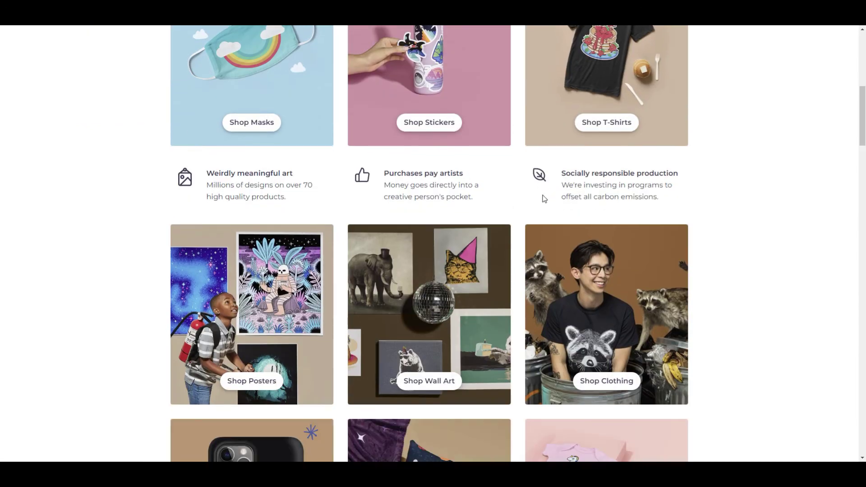
pyautogui.scroll(-1, 544, 199)
pyautogui.scroll(-1, 544, 200)
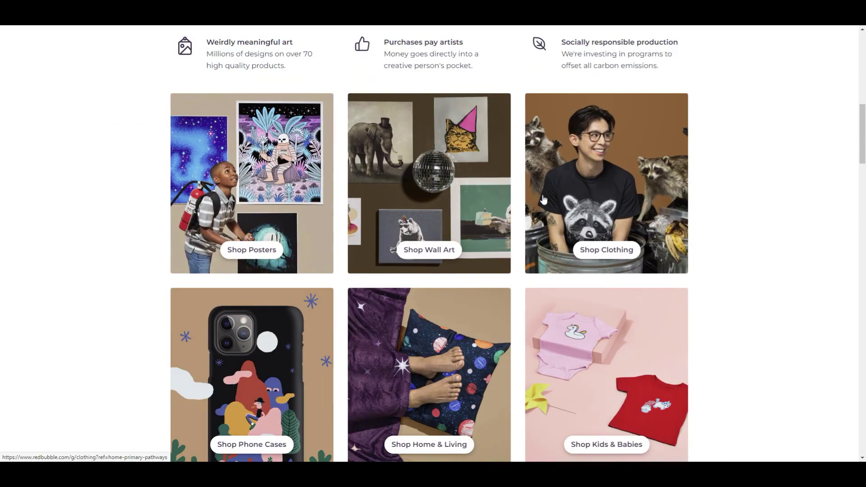